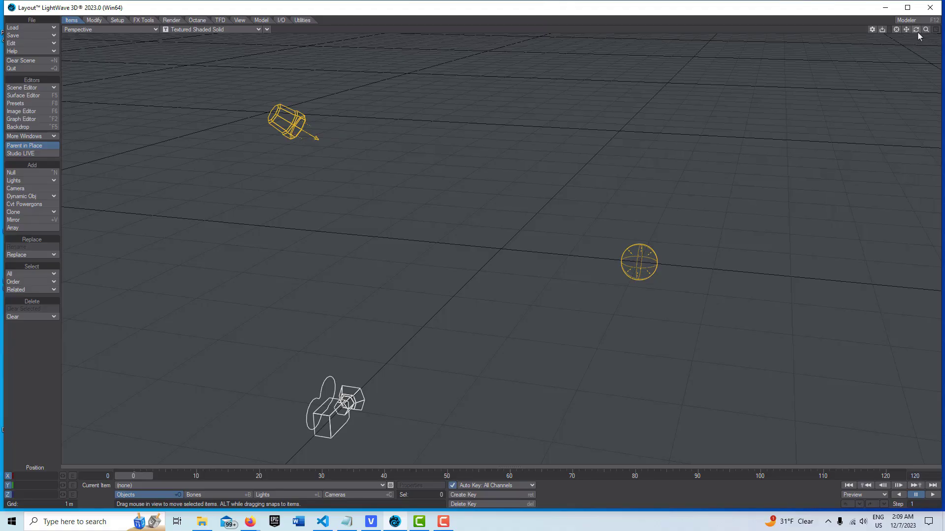
Pitch the perspective view upward until the horizon and ground grid show.
left_click_drag(796, 128, 796, 171, "alt")
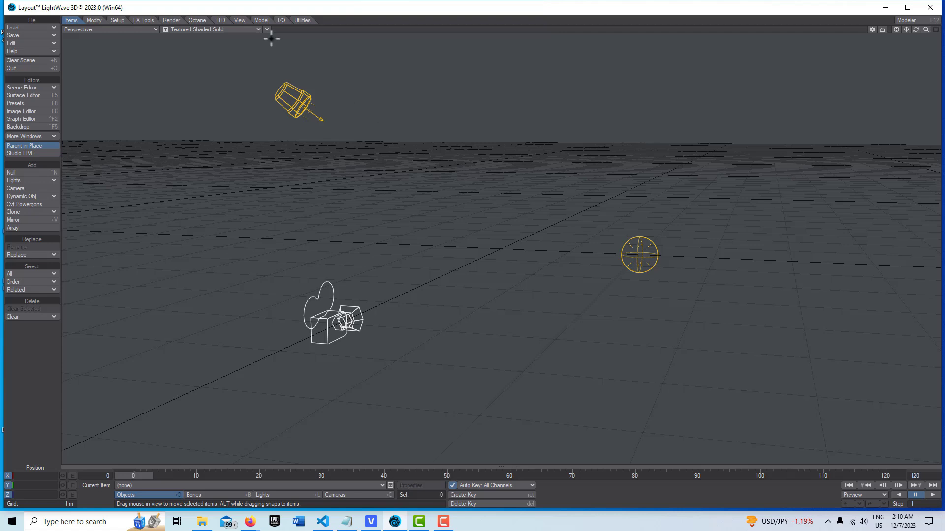
Add a null named Null and set its Object Replacement to Text Generator, showing 'Lightwave3D'.
left_click(29, 173)
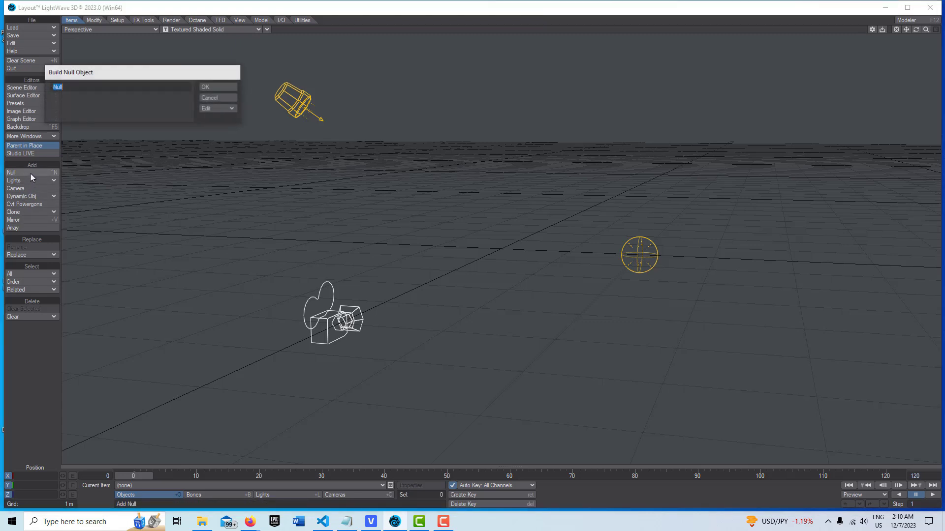
left_click(216, 90)
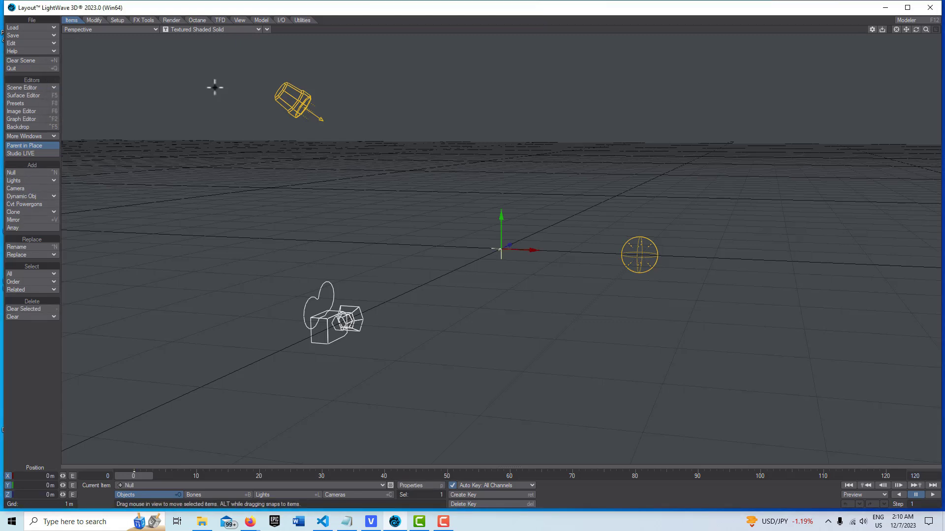
left_click(426, 487)
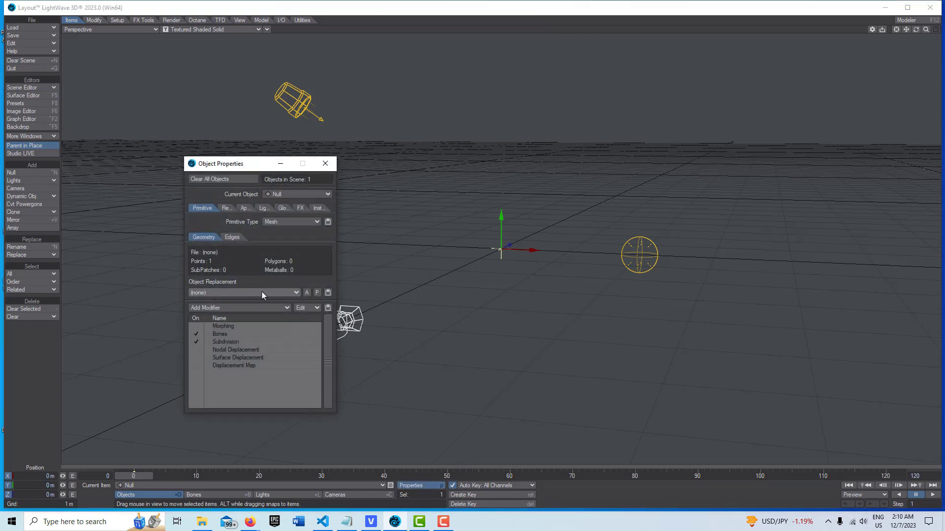
left_click(286, 292)
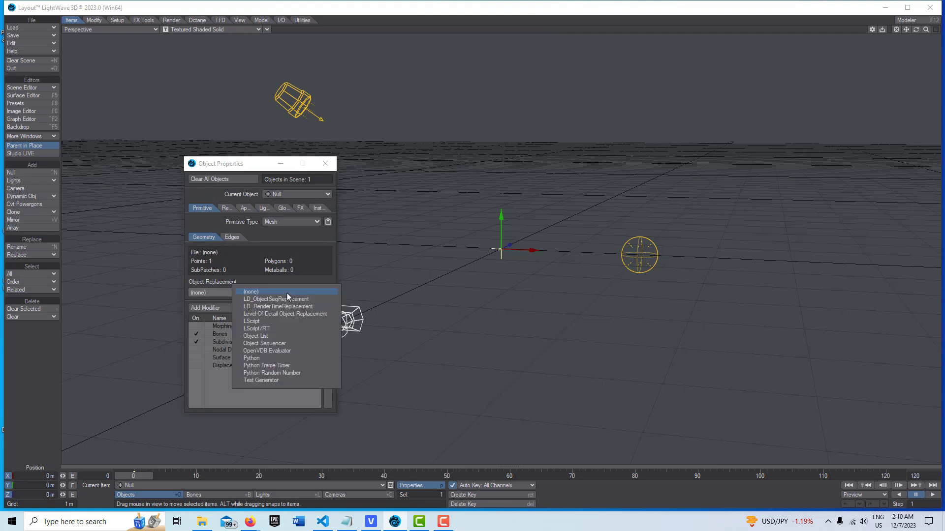
left_click(288, 381)
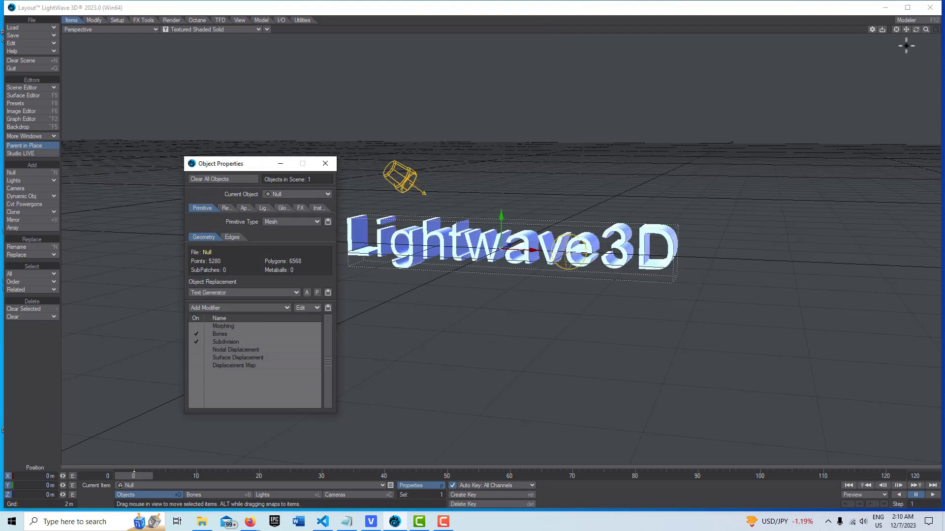
left_click_drag(926, 30, 337, 164)
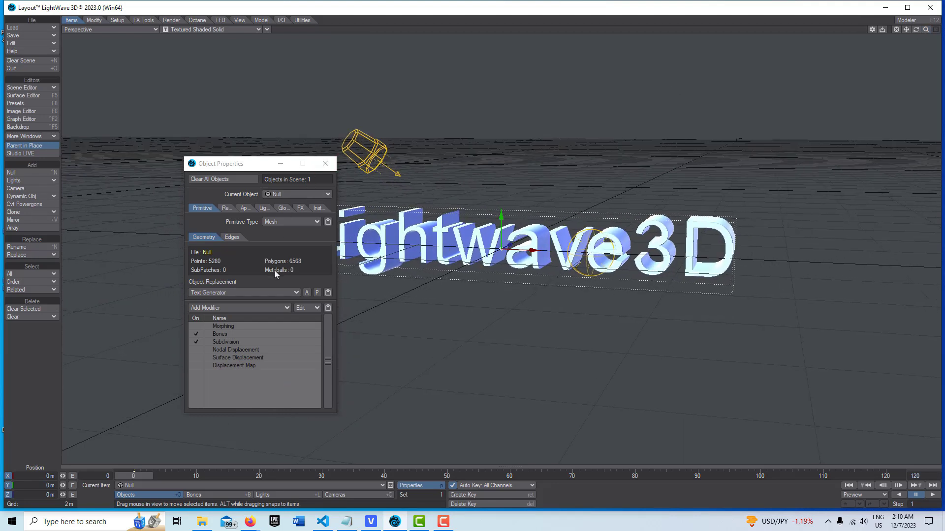
left_click(315, 293)
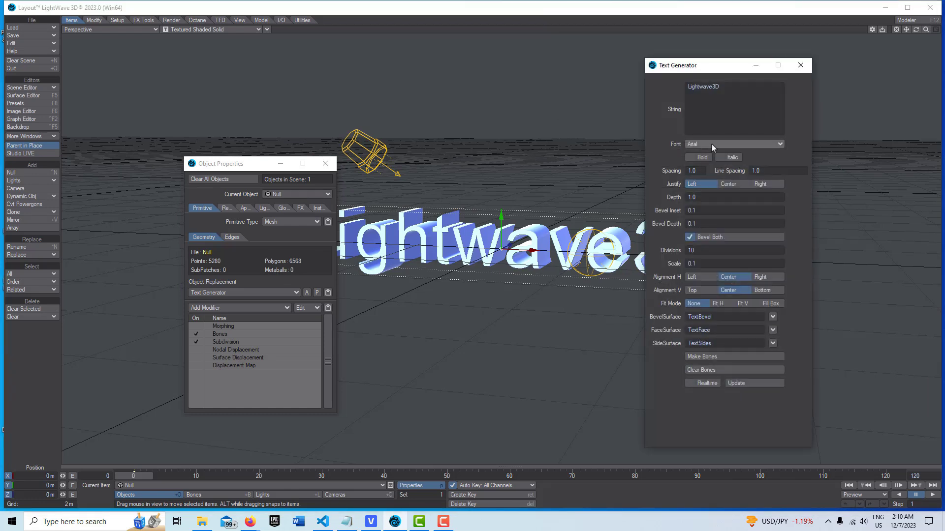
Replace the text string with 'Life is what you make it!' and update the geometry.
double_click(728, 89)
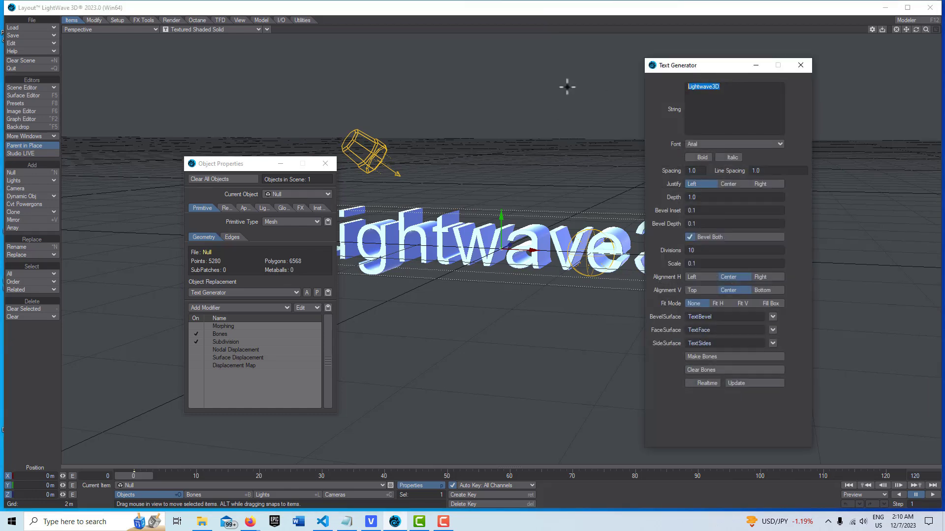
left_click(324, 164)
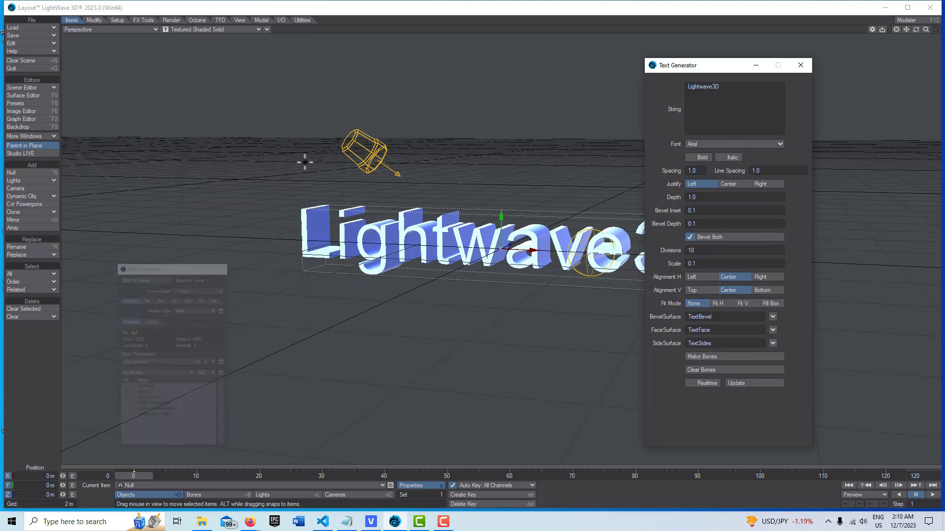
left_click_drag(720, 87, 601, 98)
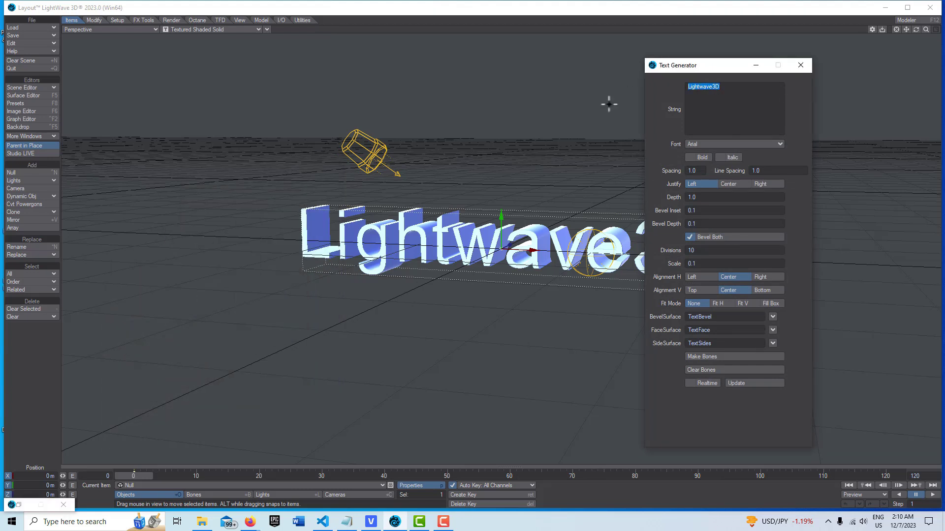
type("Life is what you make it!")
left_click(763, 383)
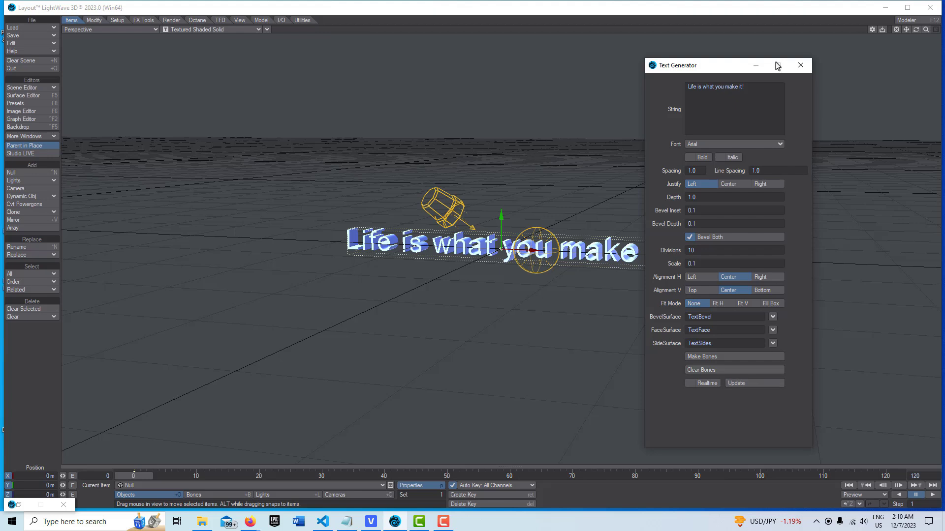
Rebuild the text in the Impact font and move its settings window to the left.
left_click(772, 142)
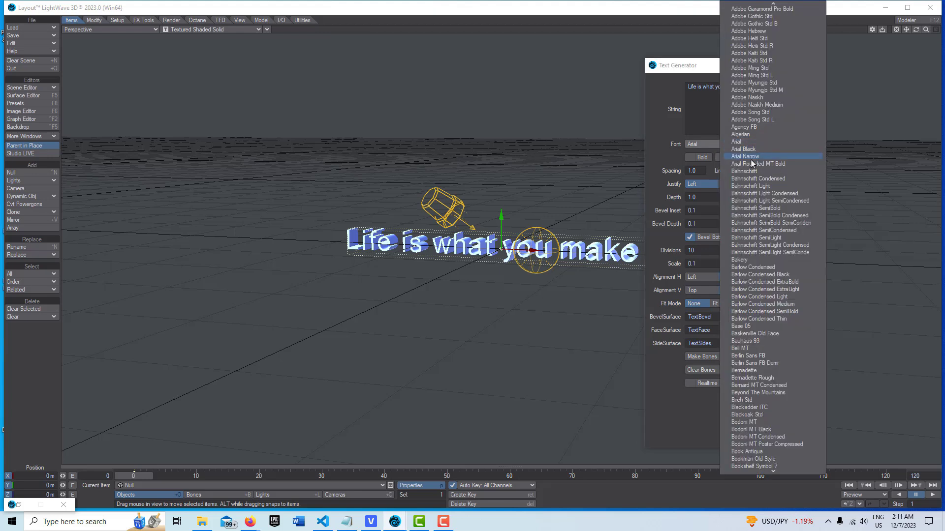
scroll(751, 190, "down", 20)
scroll(751, 189, "down", 10)
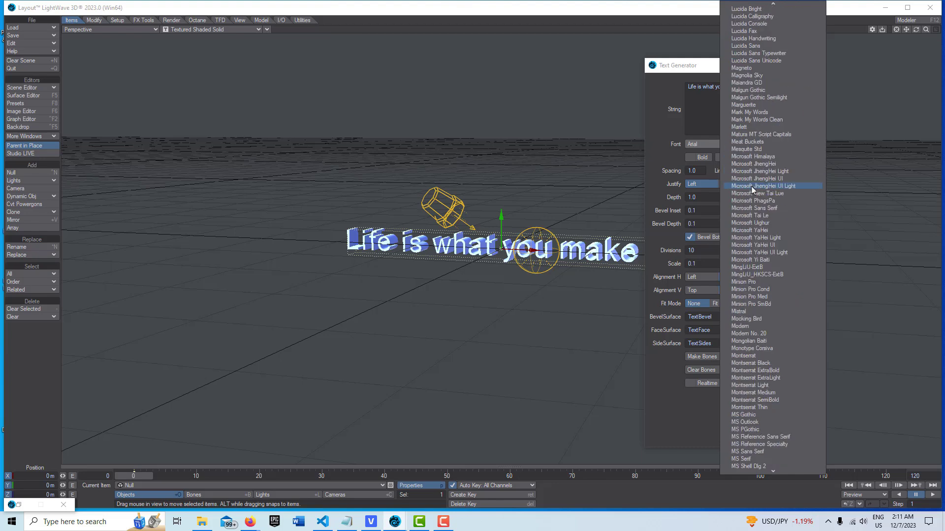
scroll(751, 190, "up", 10)
scroll(756, 199, "up", 10)
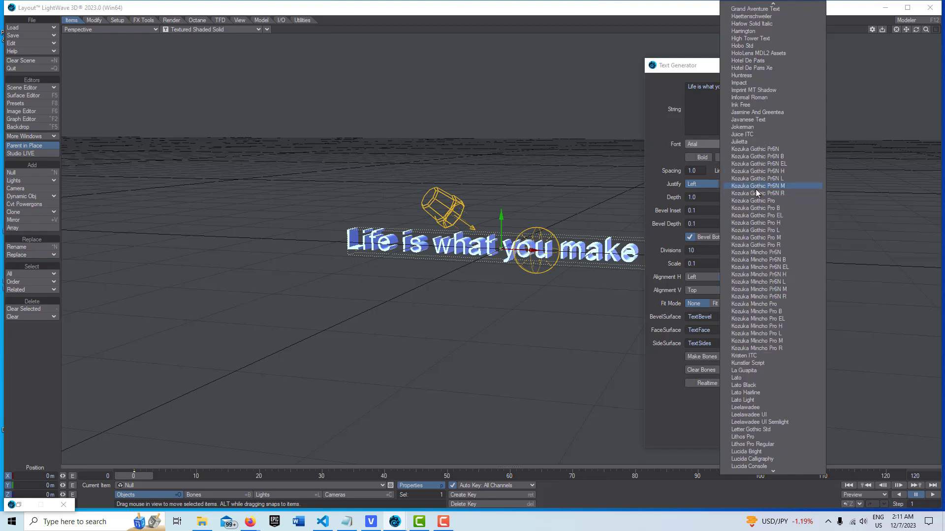
left_click(756, 83)
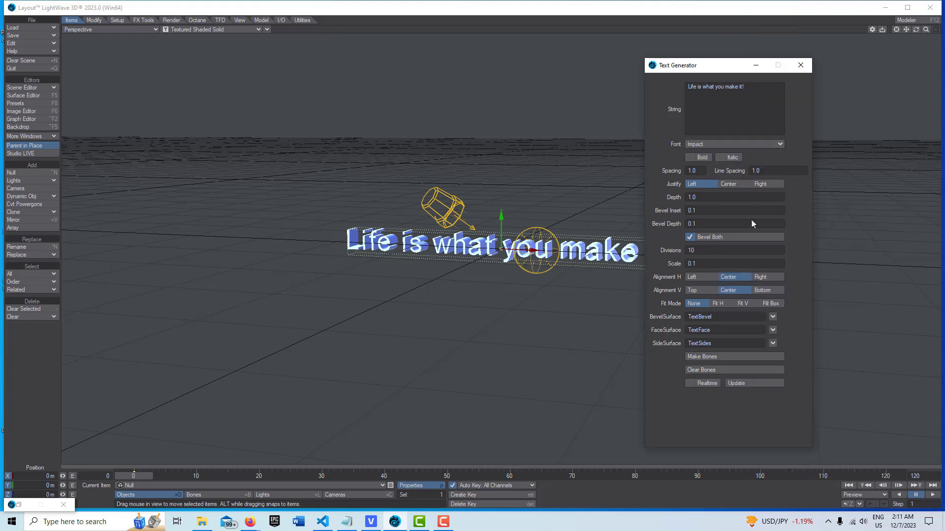
left_click(756, 383)
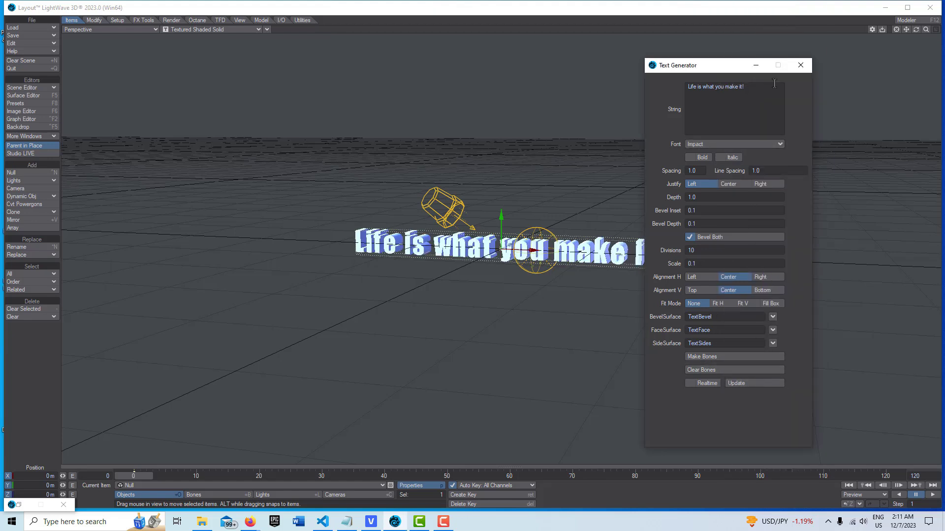
left_click_drag(723, 65, 209, 140)
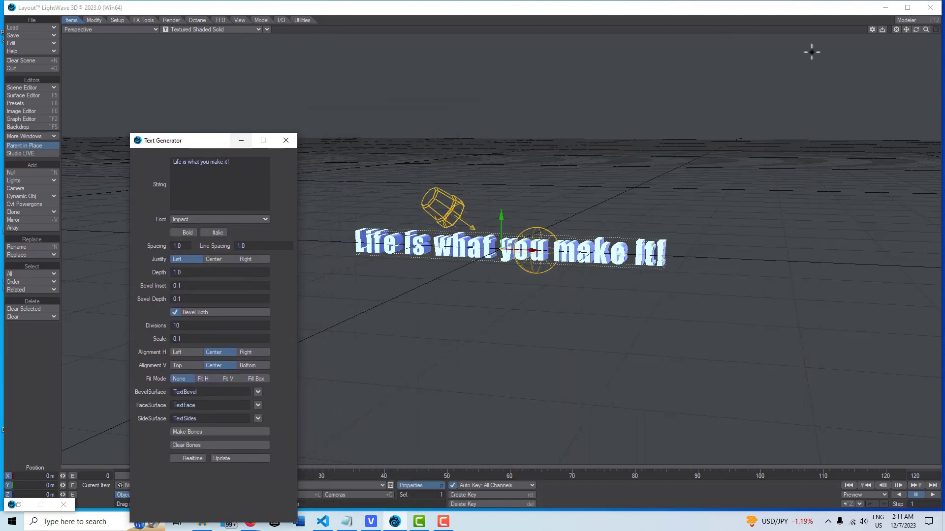
left_click_drag(925, 29, 407, 122)
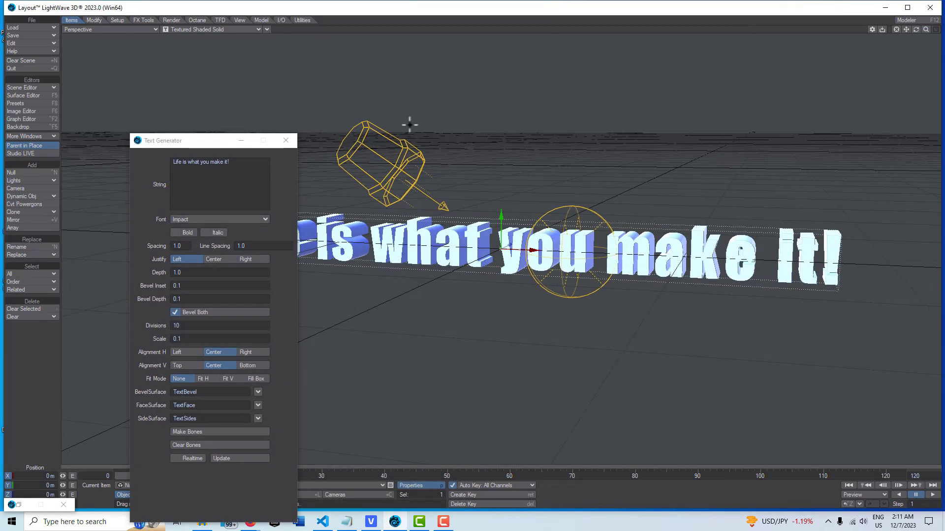
Minimize the Text Generator window and rotate the view slightly around the text.
left_click(244, 141)
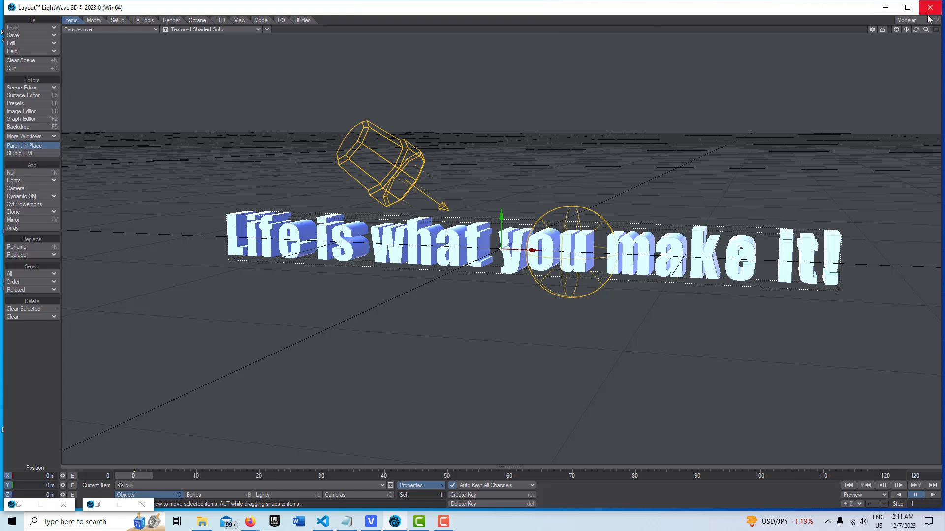
mouse_move(916, 30)
left_mouse_down()
mouse_move(908, 32)
mouse_move(914, 43)
mouse_move(943, 29)
mouse_move(905, 35)
left_mouse_up()
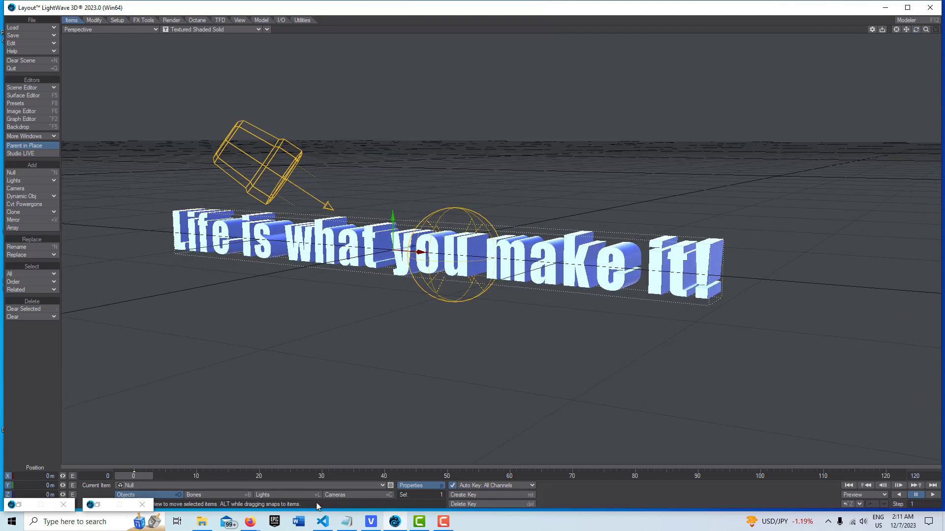
left_click(928, 475)
Set the last frame to 240 and rotate the text's heading nearly a full turn there.
type("24")
key("Return")
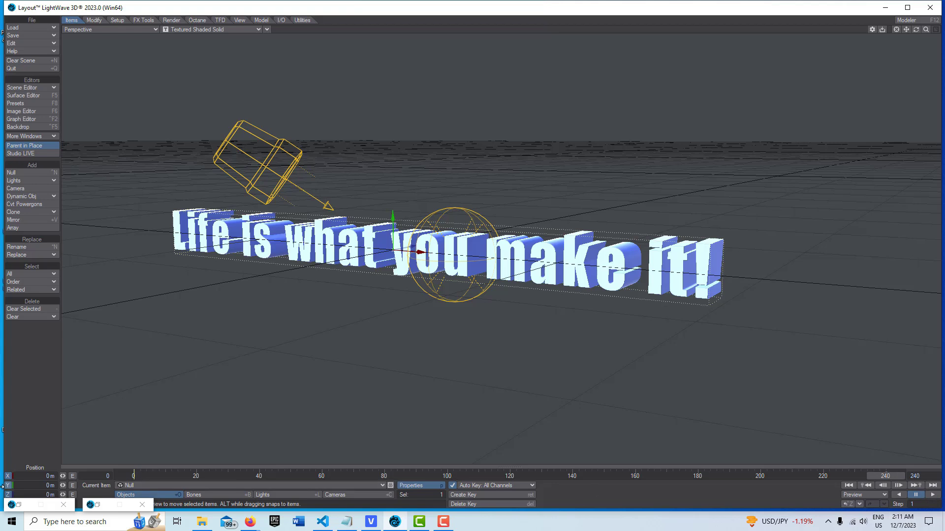
key("y")
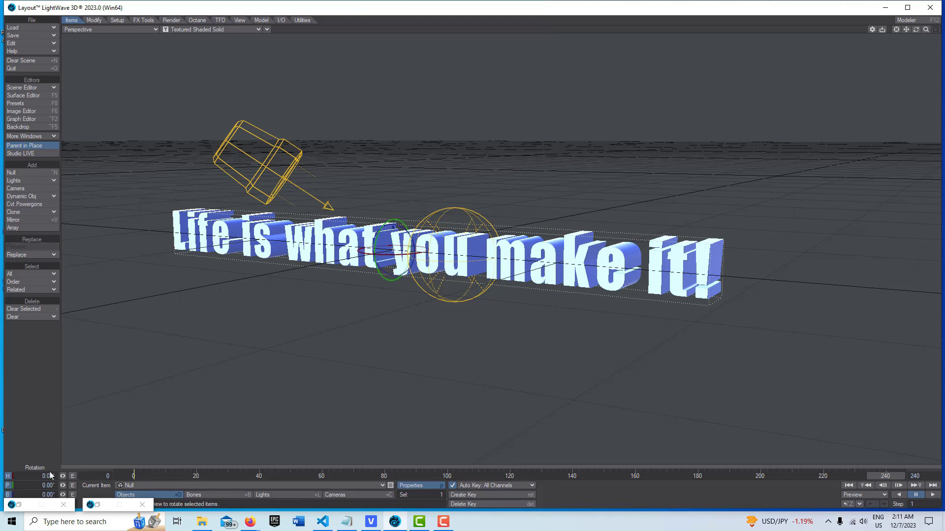
left_click_drag(63, 475, 4, 476)
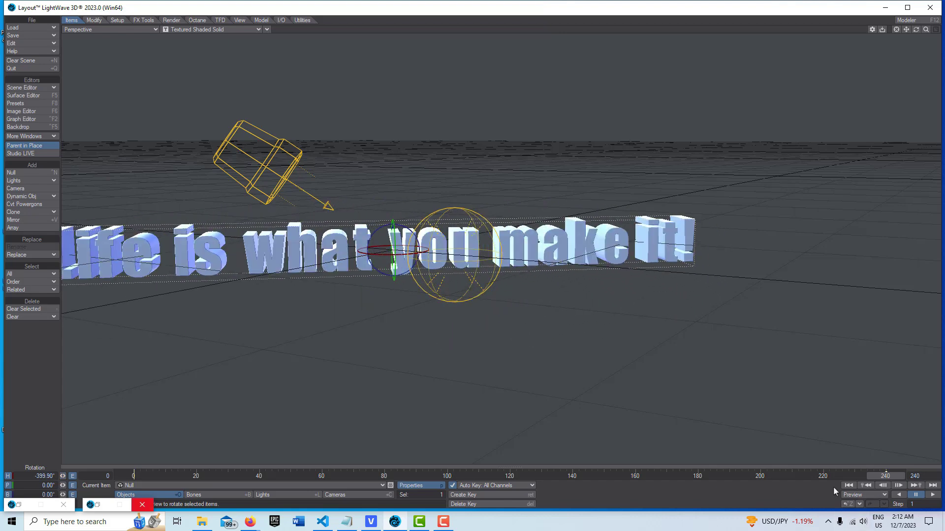
Play the animation from frame 0 to watch the text spin, nudging the view.
left_click(848, 485)
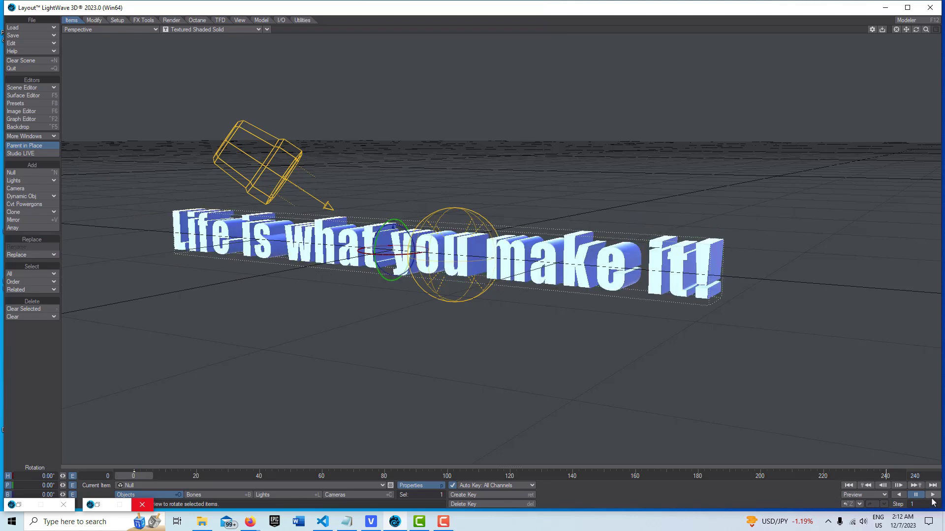
left_click(932, 496)
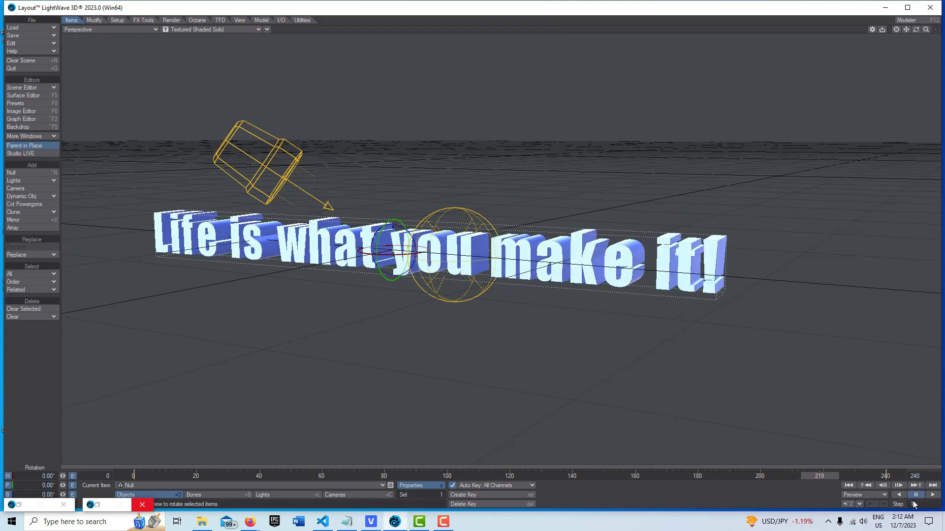
mouse_move(905, 30)
left_mouse_down()
mouse_move(930, 32)
mouse_move(906, 31)
left_mouse_up()
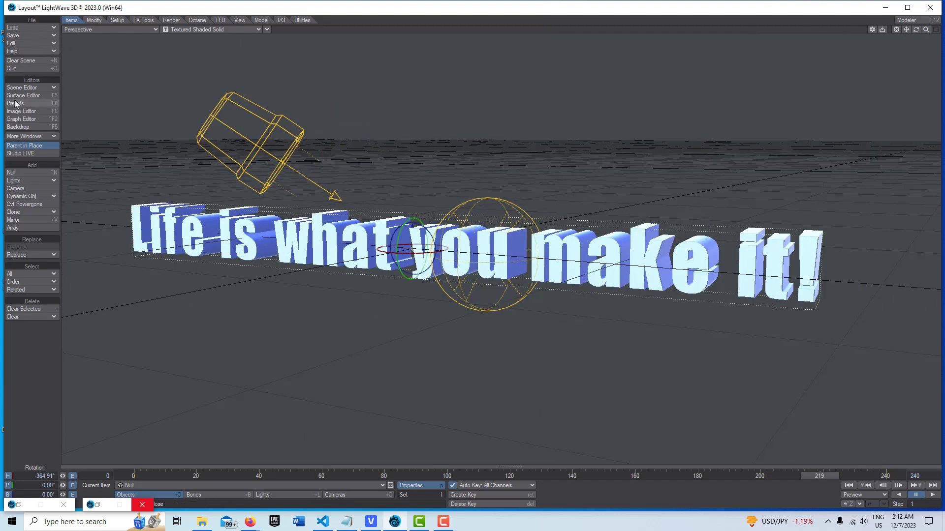
Reopen the Text Generator settings and set Bevel Depth to 1.0, updating the text.
left_click(423, 486)
left_click(317, 280)
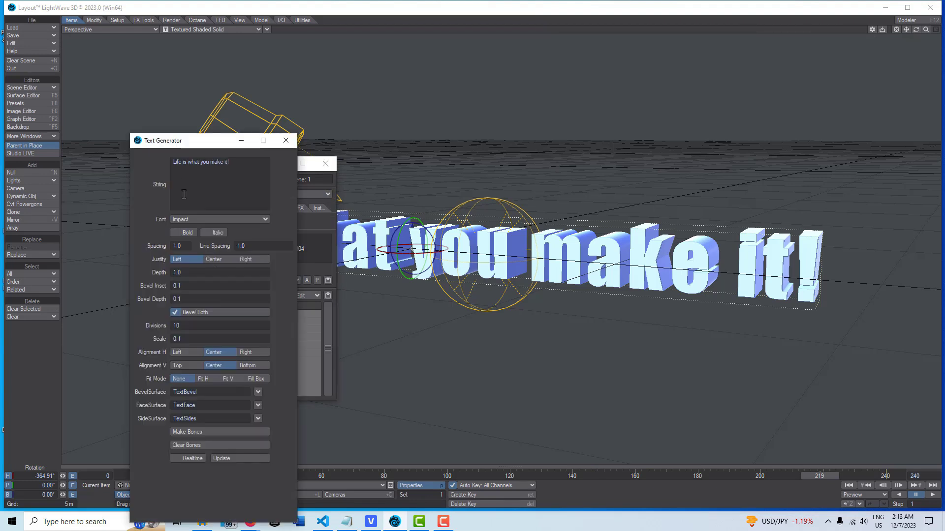
left_click(185, 298)
type("1")
left_click(240, 459)
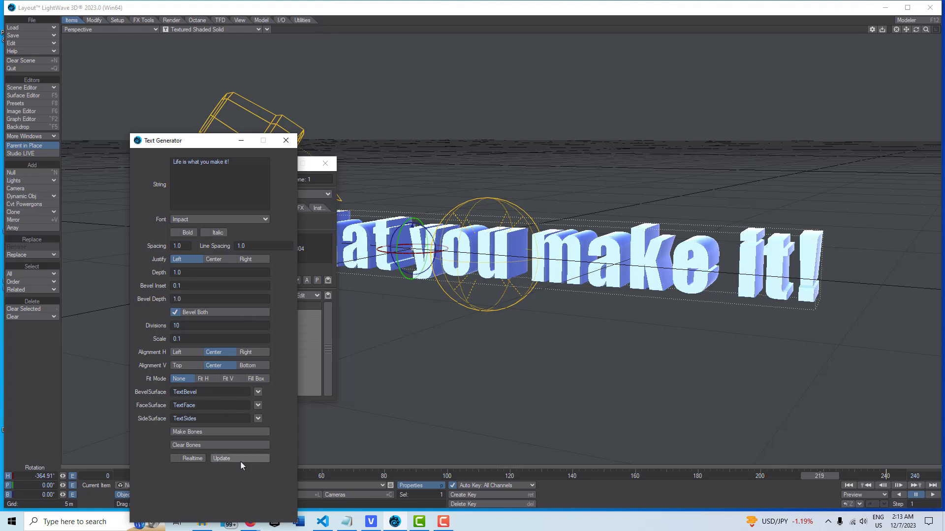
Set Bevel Inset to 0.05 and regenerate the text.
left_click(197, 286)
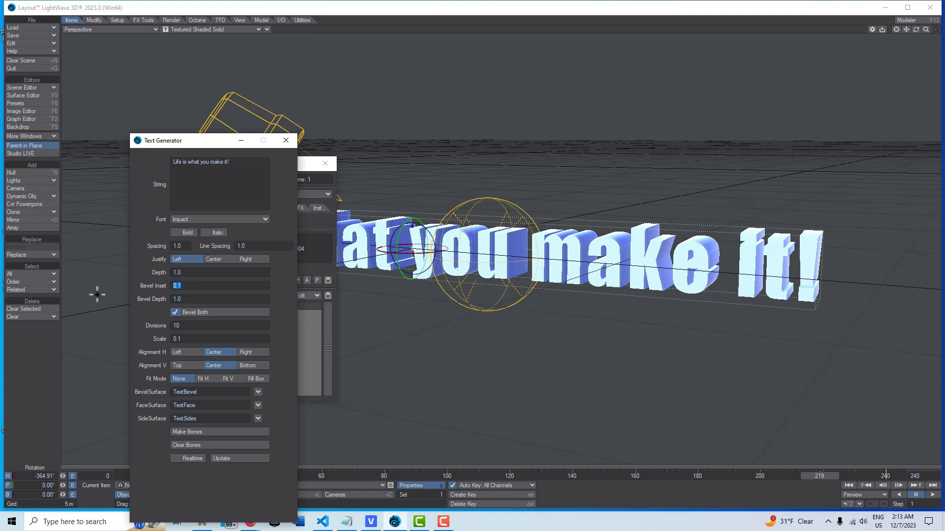
type("1")
key("Tab")
left_click(239, 459)
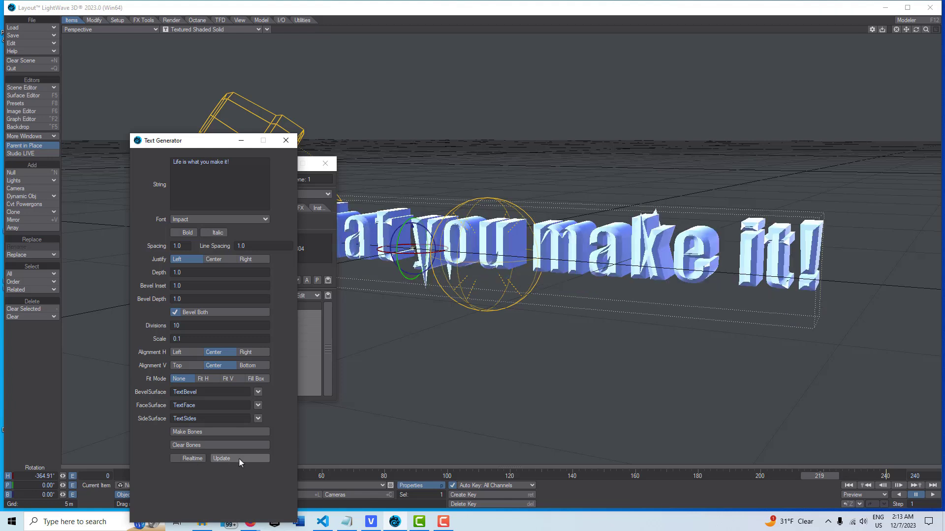
left_click(193, 286)
key("BackSpace")
type(".05")
key("Tab")
left_click(246, 458)
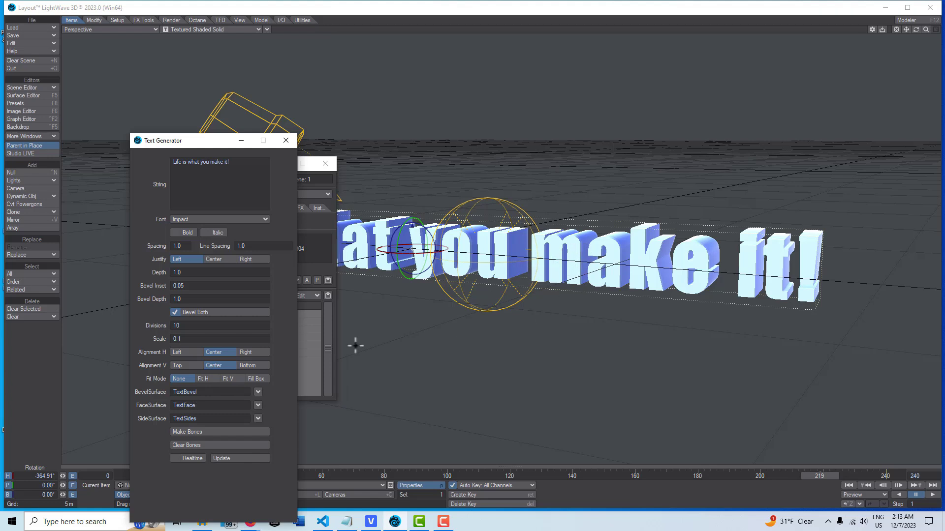
Open the TextBevel surface's node graph and make room beside Principled BSDF.
left_click(241, 140)
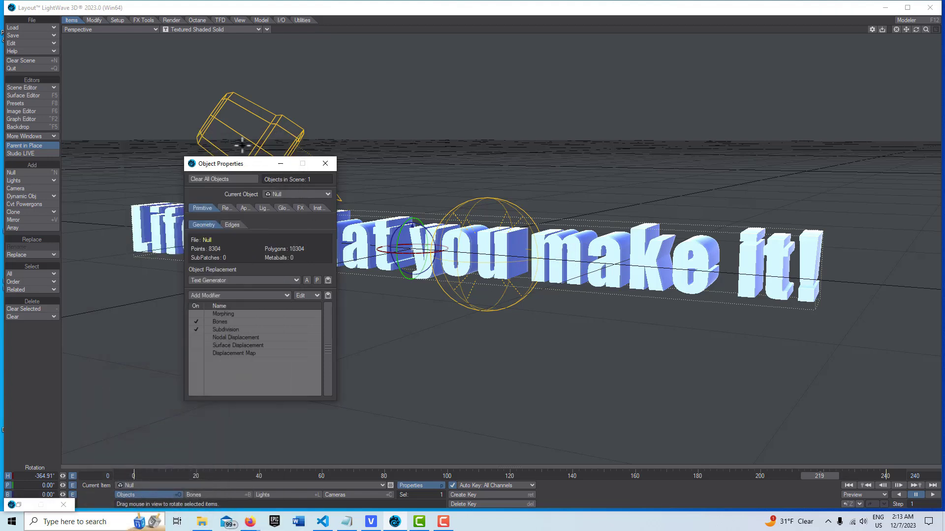
left_click(281, 164)
left_click(31, 96)
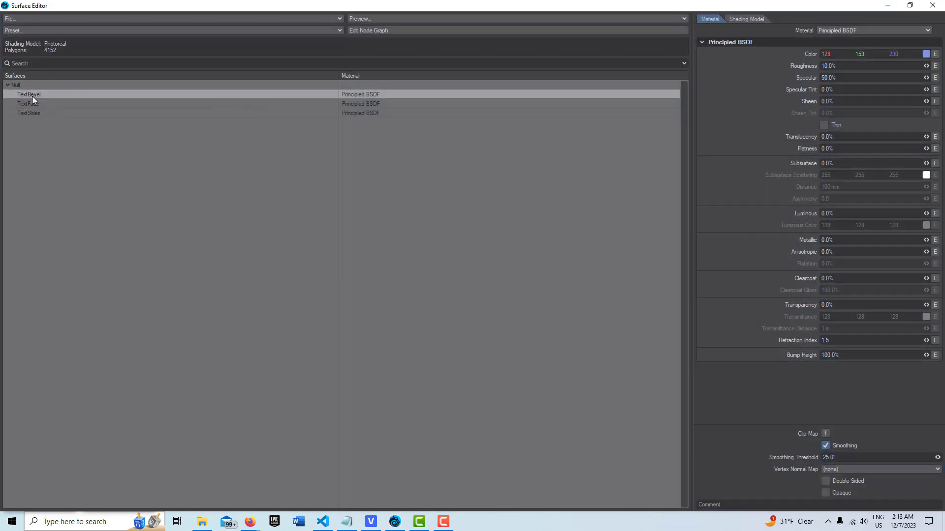
left_click(420, 31)
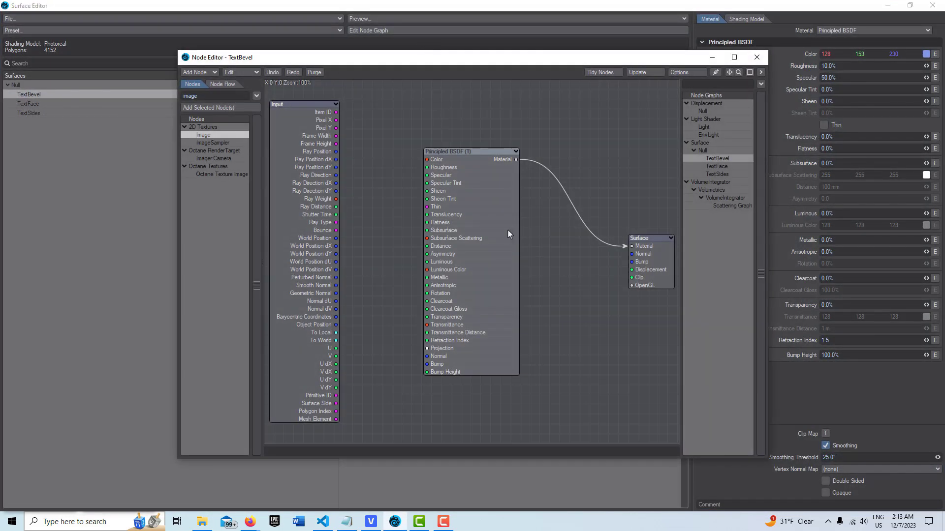
left_click_drag(491, 239, 556, 276)
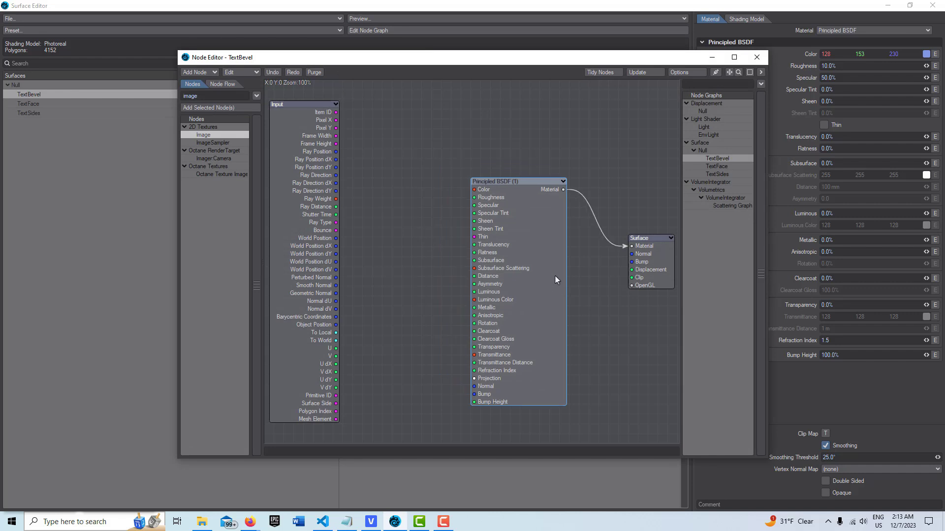
Add an Image node and load Bismyplugin.png into it.
double_click(228, 135)
left_click_drag(452, 215, 388, 211)
double_click(388, 211)
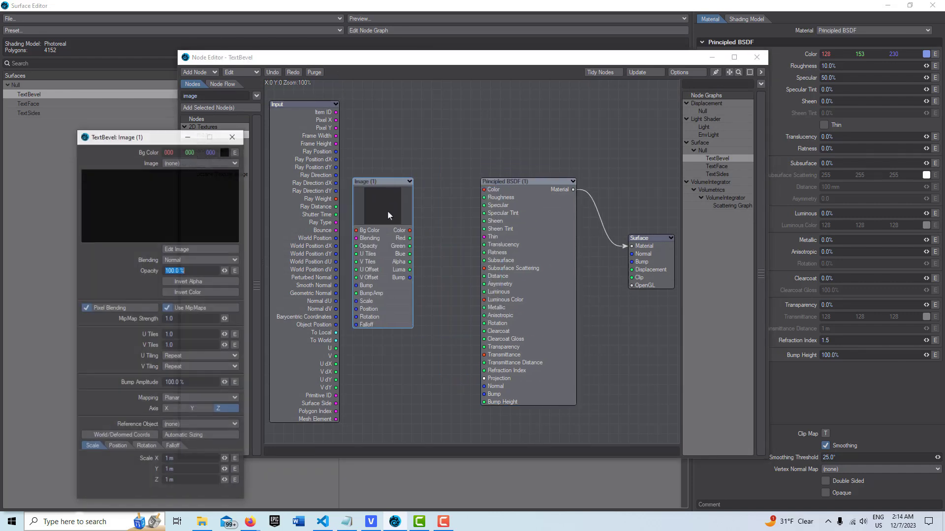
left_click(220, 164)
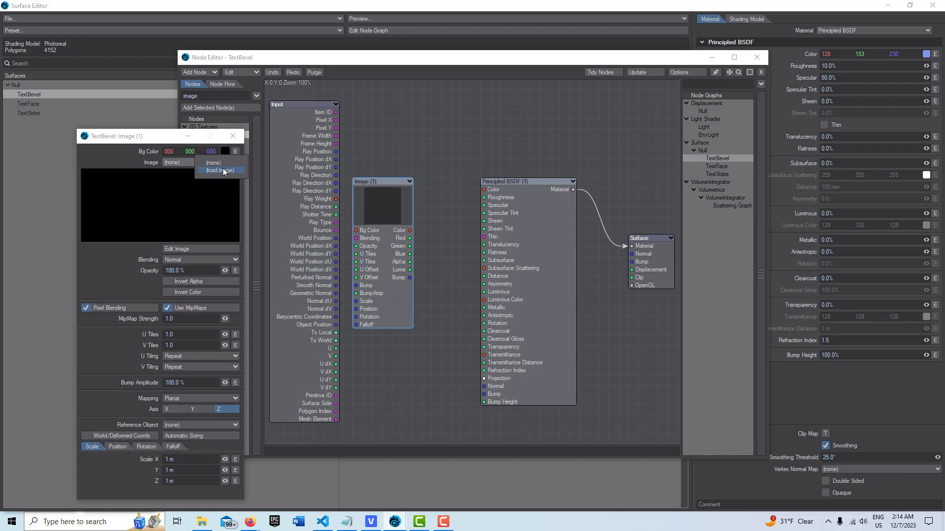
left_click(223, 170)
scroll(473, 274, "down", 5)
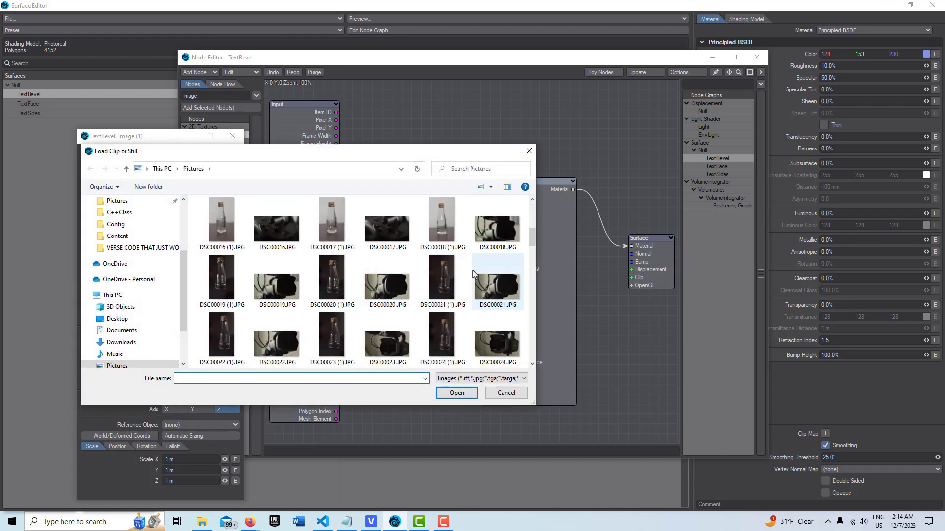
scroll(473, 274, "up", 5)
left_click(441, 291)
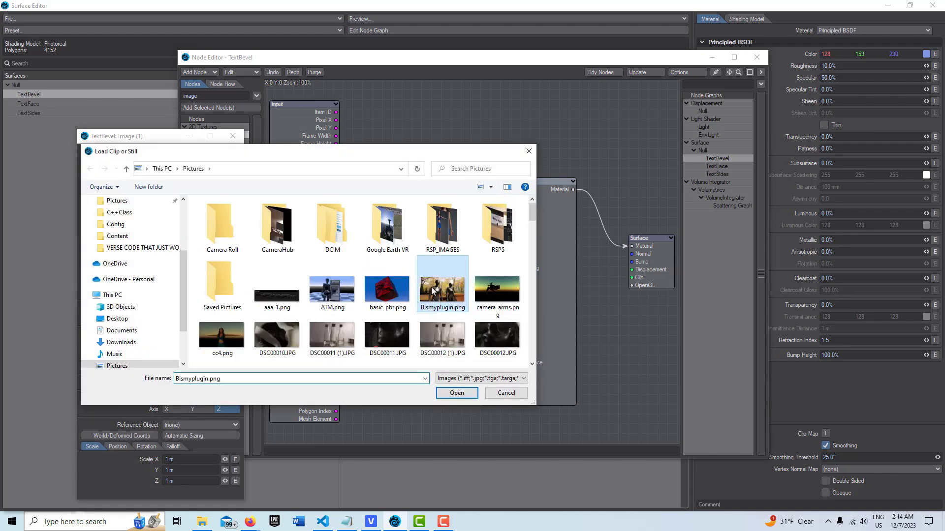
left_click(456, 392)
Connect the Image node's Color to the Principled BSDF Color input.
left_click(411, 232)
left_click_drag(411, 233, 486, 191)
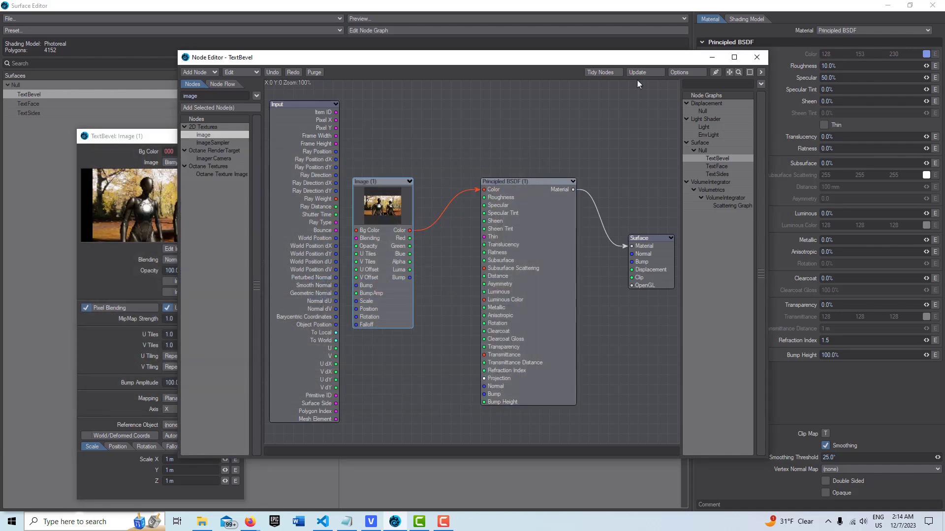
left_click_drag(452, 60, 264, 119)
left_click(523, 116)
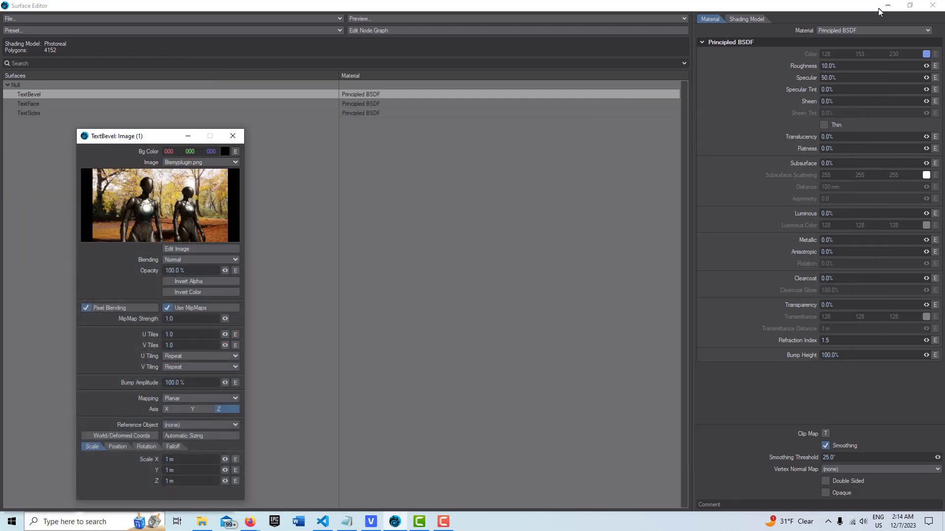
Close the Surface Editor and return to the scene.
left_click(886, 5)
left_click(886, 6)
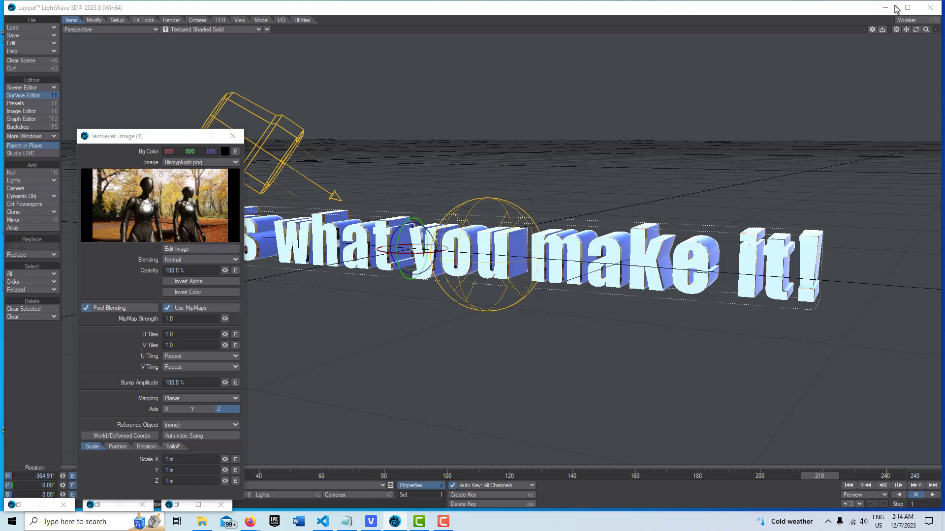
left_click(941, 4)
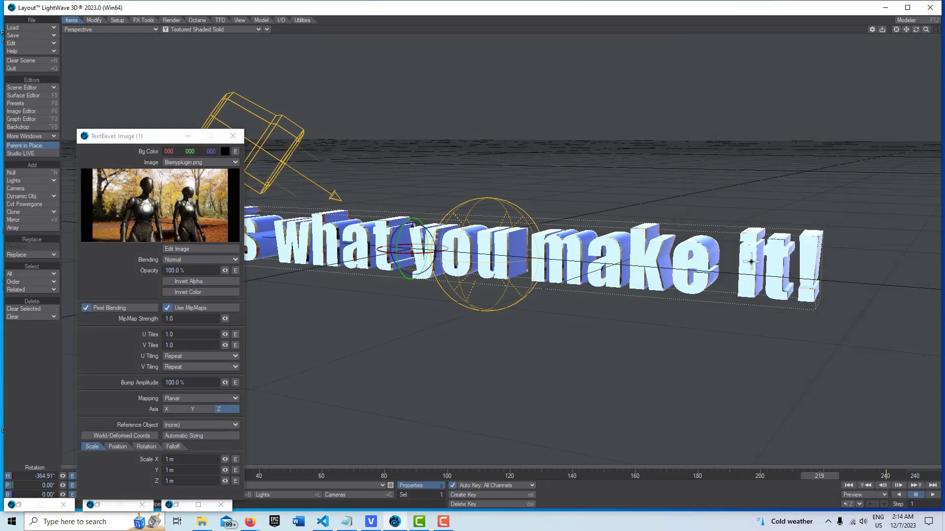
Set the text's FaceSurface to TextBevel, update, and minimize the floating windows.
left_click(420, 486)
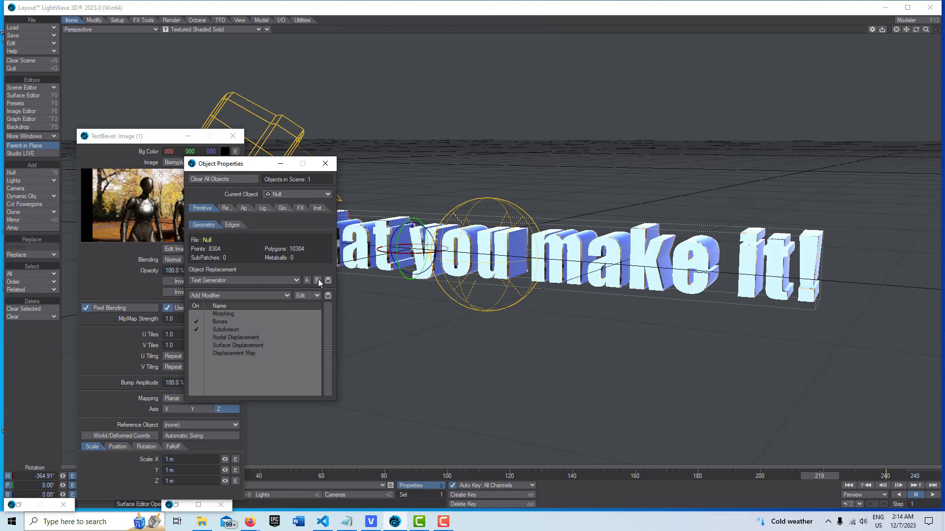
left_click(20, 506)
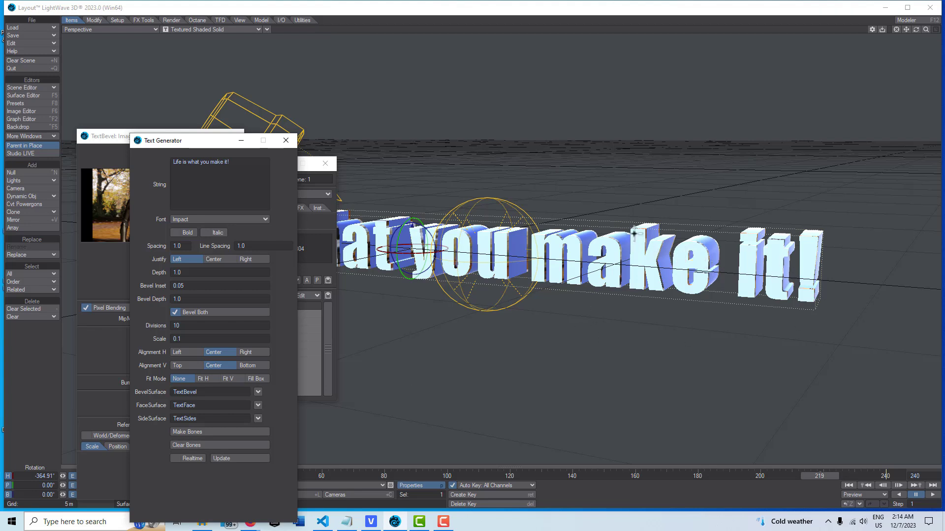
left_click(255, 407)
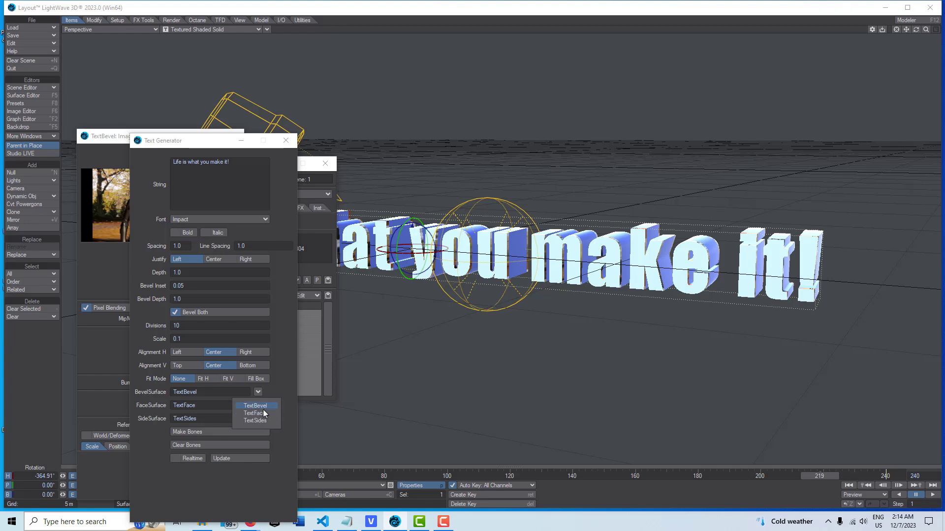
left_click(263, 408)
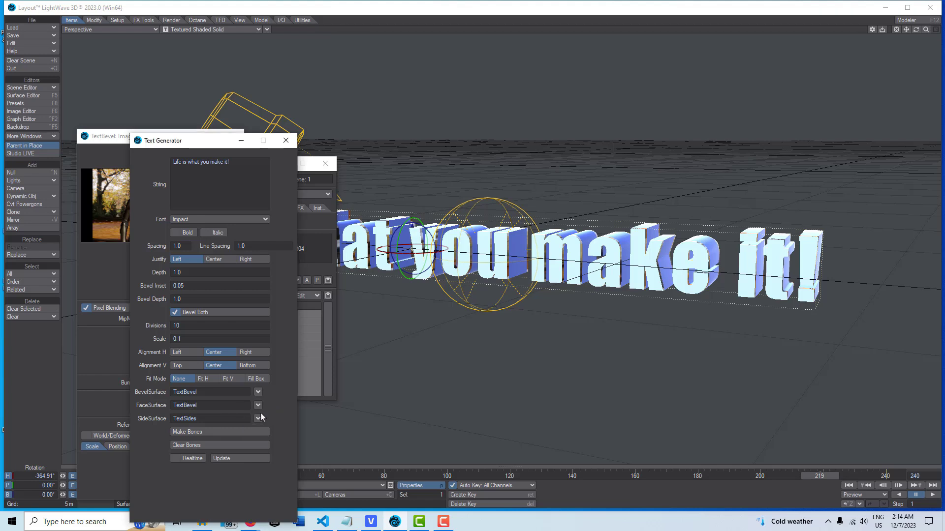
left_click(240, 459)
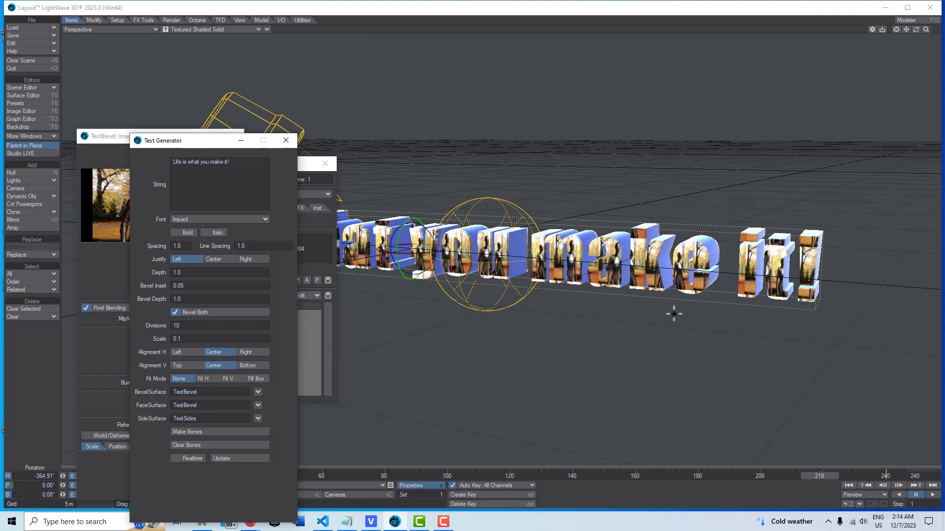
left_click(240, 144)
left_click(217, 134)
Orbit around the 3D text and change viewport shading from Textured Shaded Solid to VPR.
left_click(194, 139)
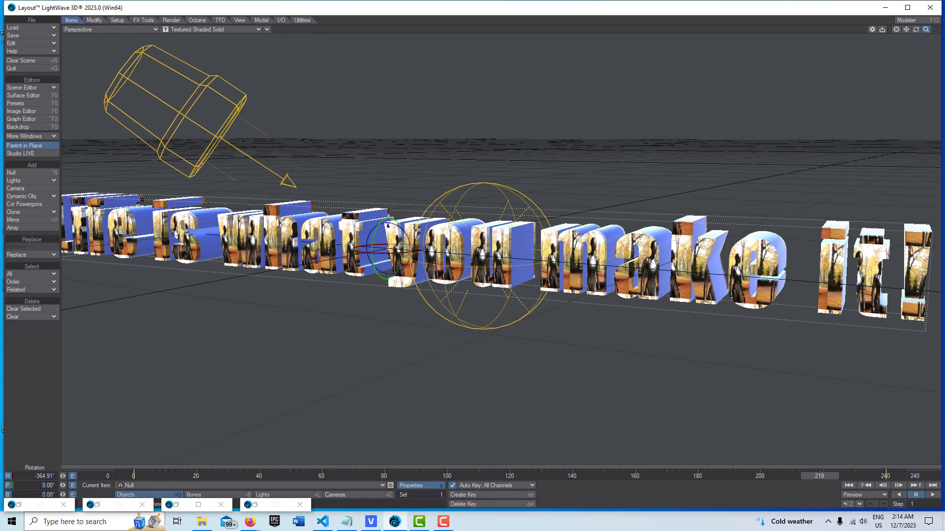
left_click_drag(916, 30, 927, 35)
left_click(239, 19)
left_click(347, 161)
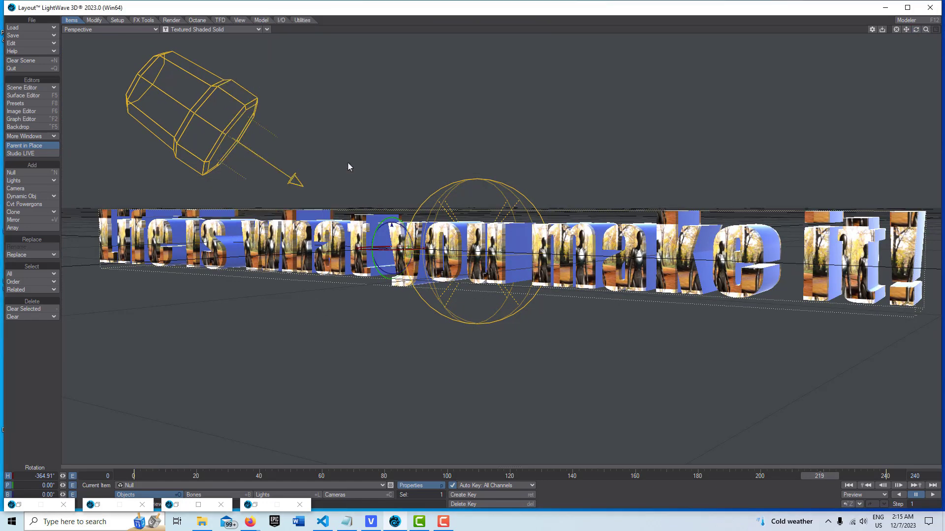
left_click(256, 29)
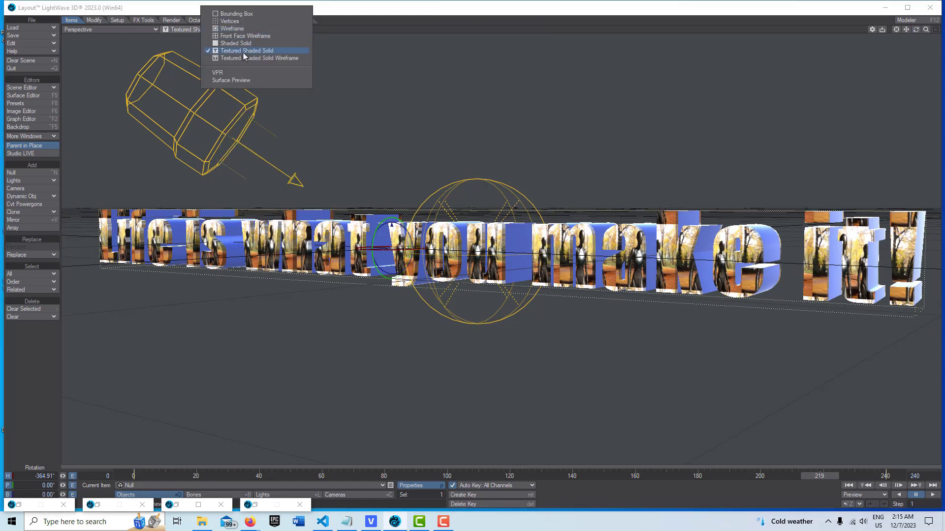
left_click(232, 72)
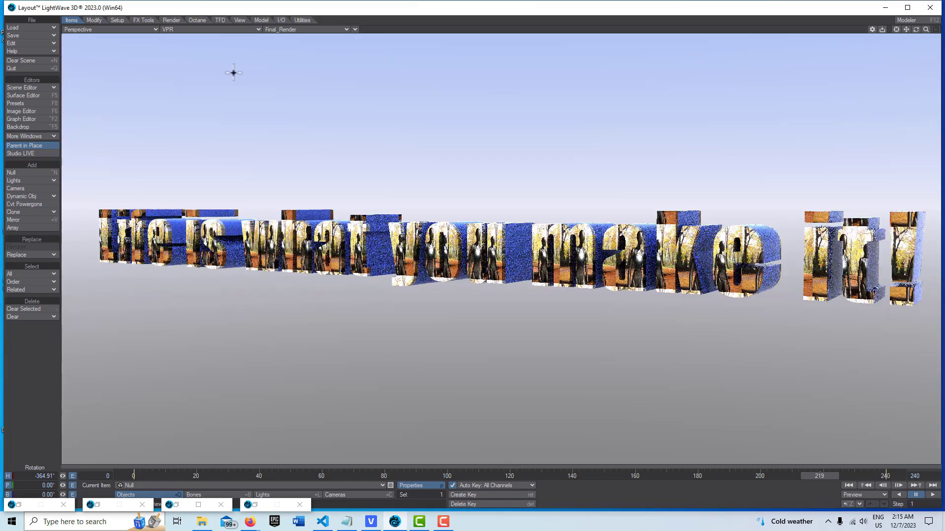